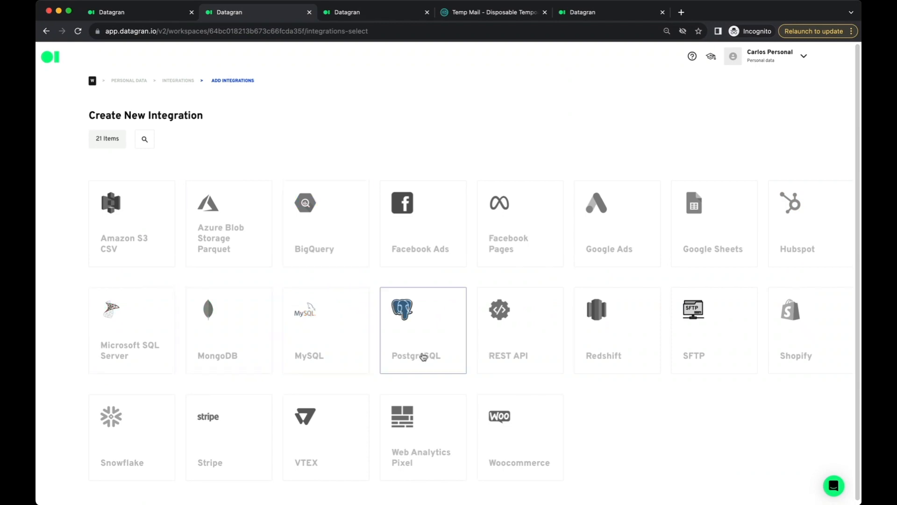
- Start a new Stripe integration and select the Zenrise Studio, Inc. account for its connection
scroll(411, 337, "down", 1)
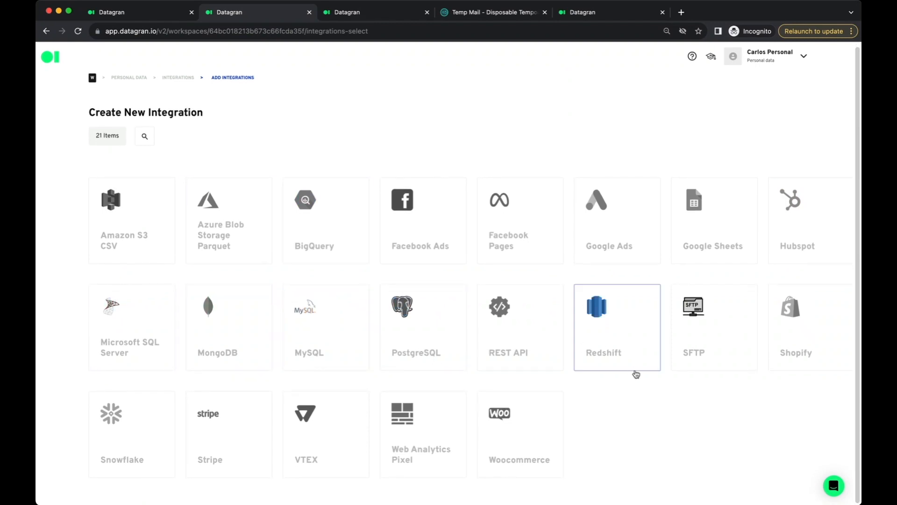
left_click(230, 453)
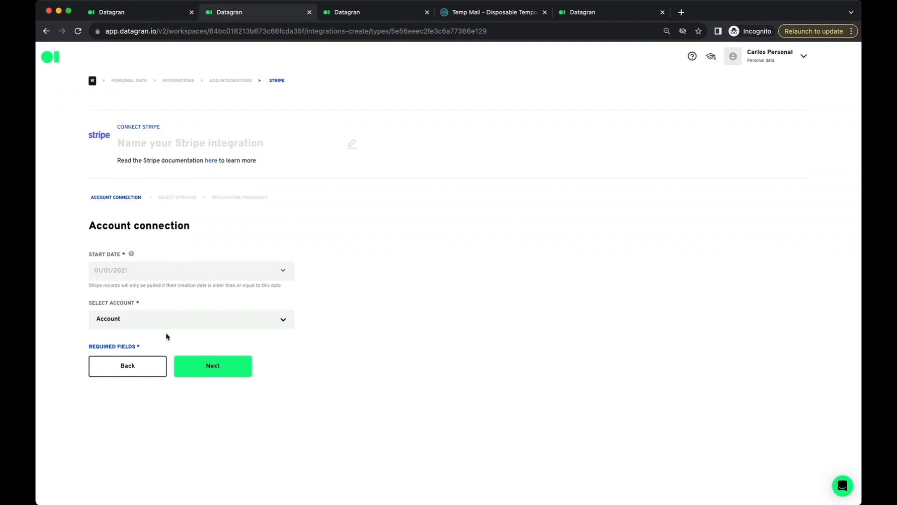
left_click(170, 314)
left_click(155, 380)
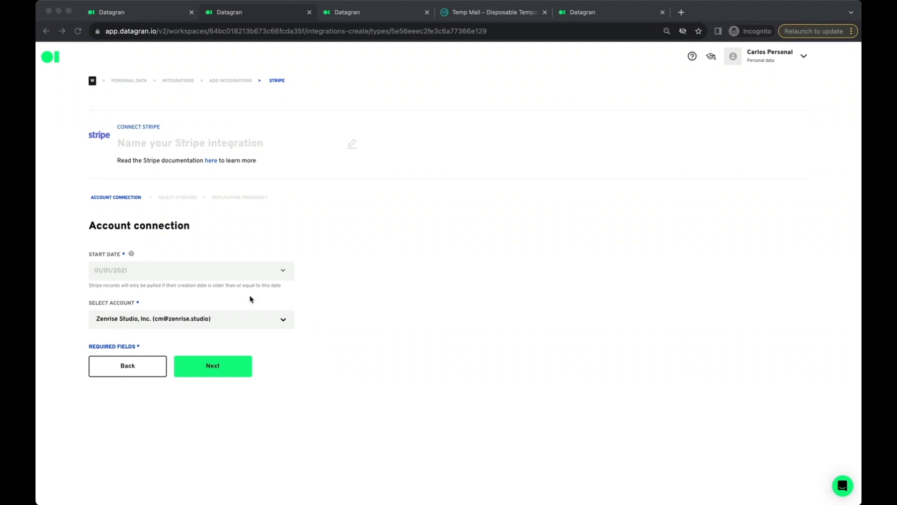
- Set the Stripe integration's start date to 01/01/2023
left_click(286, 274)
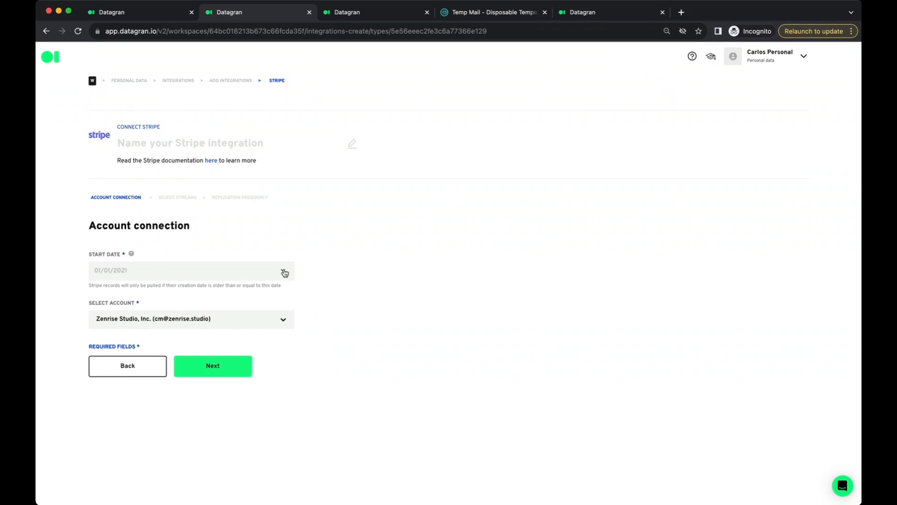
left_click(285, 274)
left_click(99, 298)
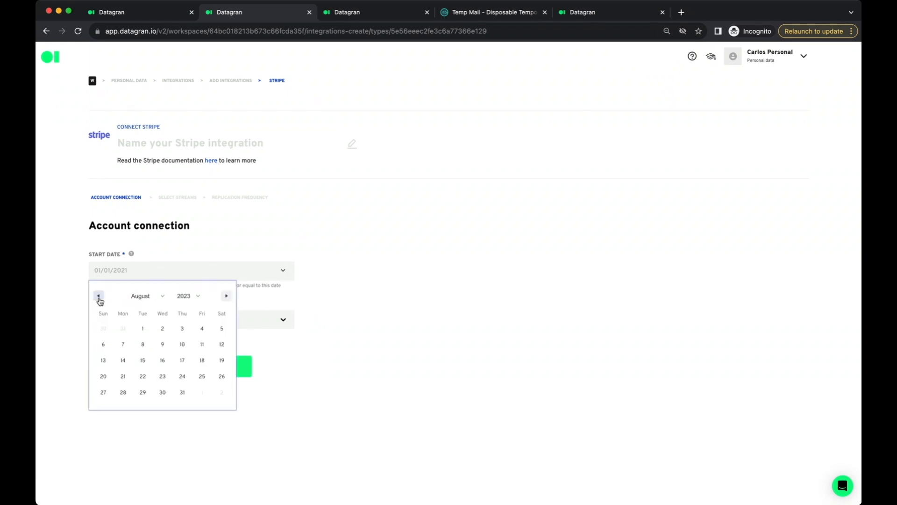
left_click(99, 297)
left_click(98, 298)
left_click(98, 297)
left_click(98, 297)
left_click(99, 298)
left_click(98, 298)
left_click(98, 297)
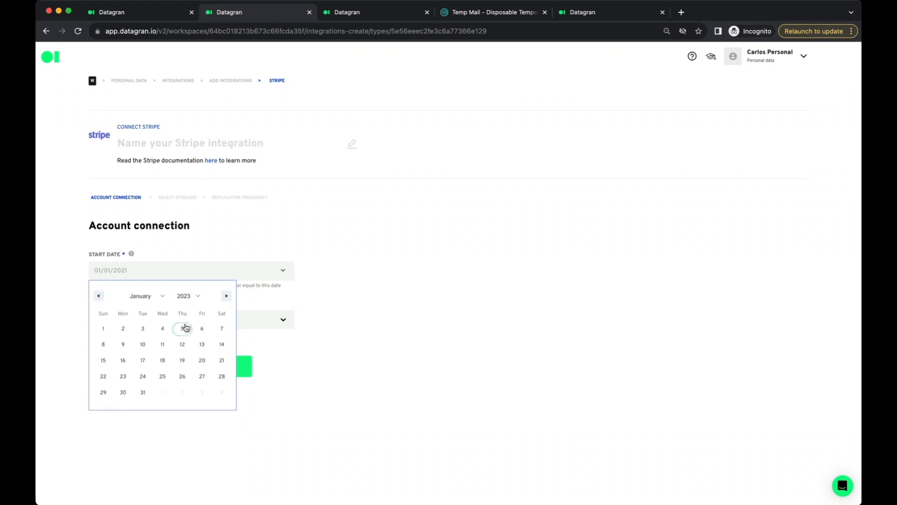
left_click(106, 332)
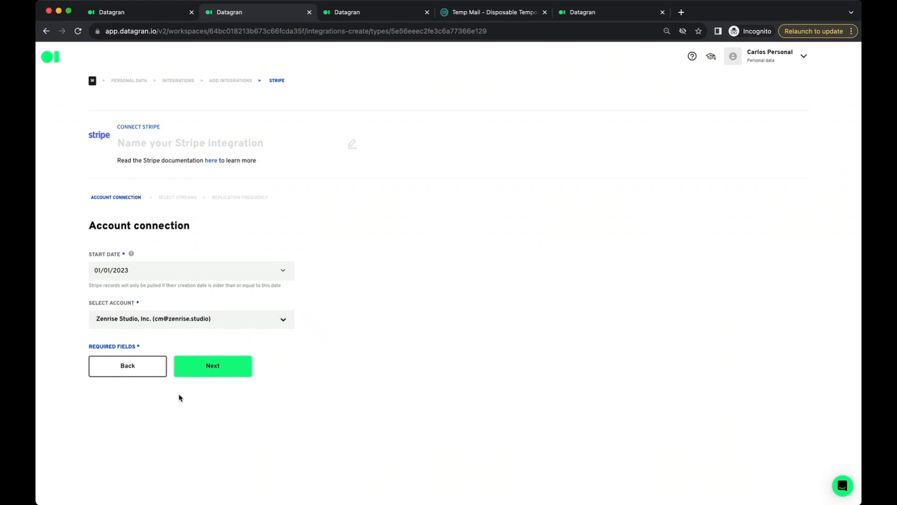
- Name the integration "Stripe Zenrise" and continue to the stream selection
left_click(204, 375)
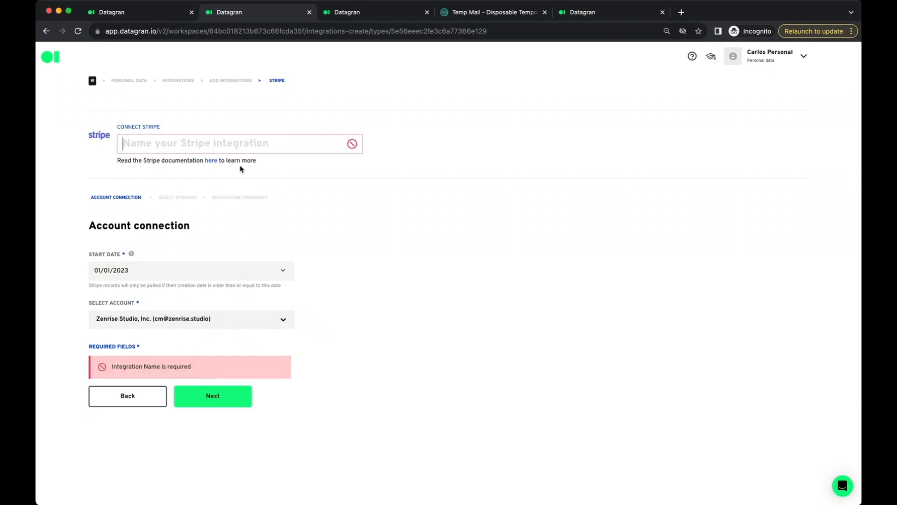
type("Stri")
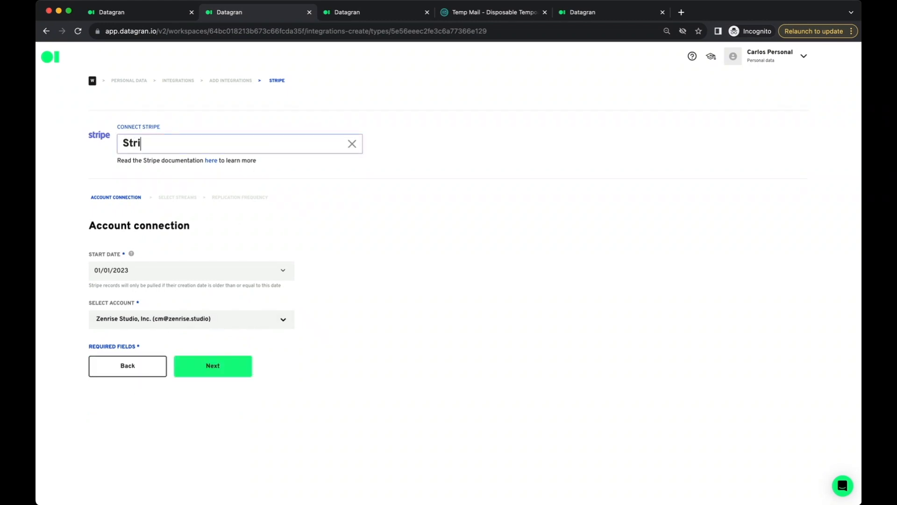
type("pe Zenrise")
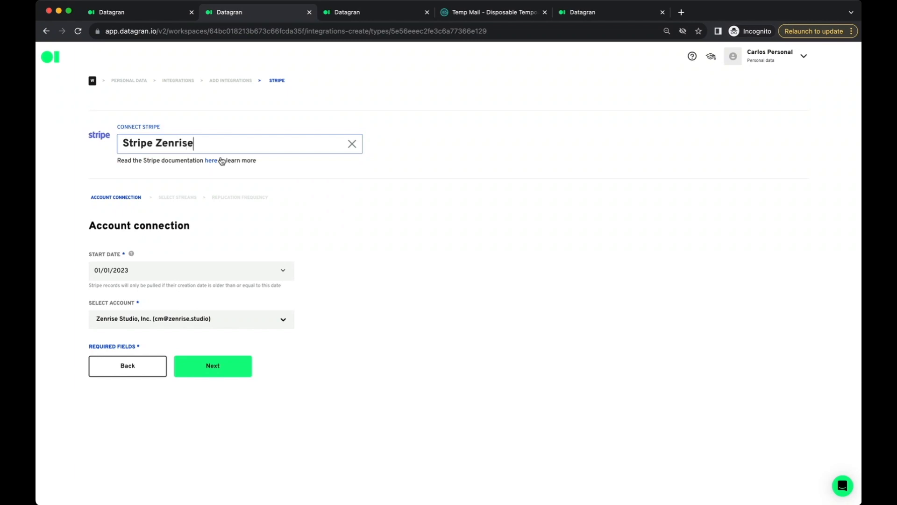
left_click(220, 374)
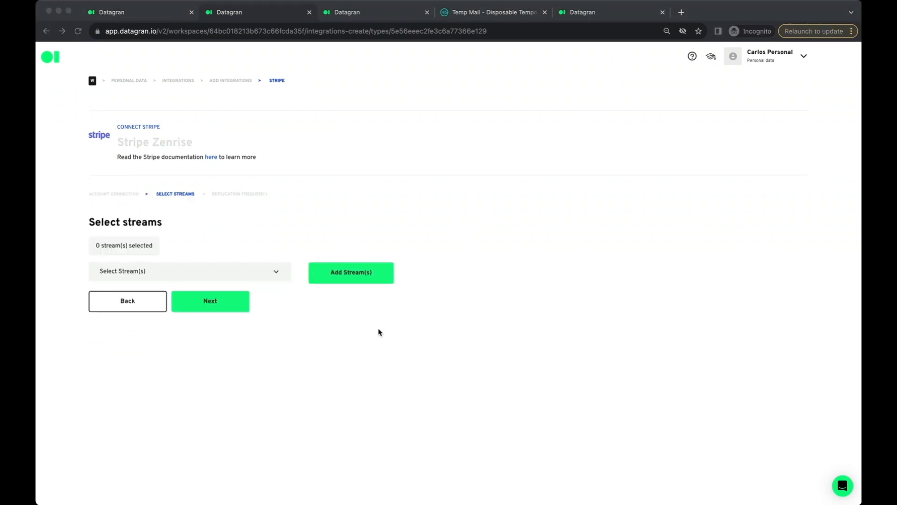
- Select all available Stripe streams, add them to the integration, and continue to the replication frequency
left_click(276, 272)
left_click(277, 273)
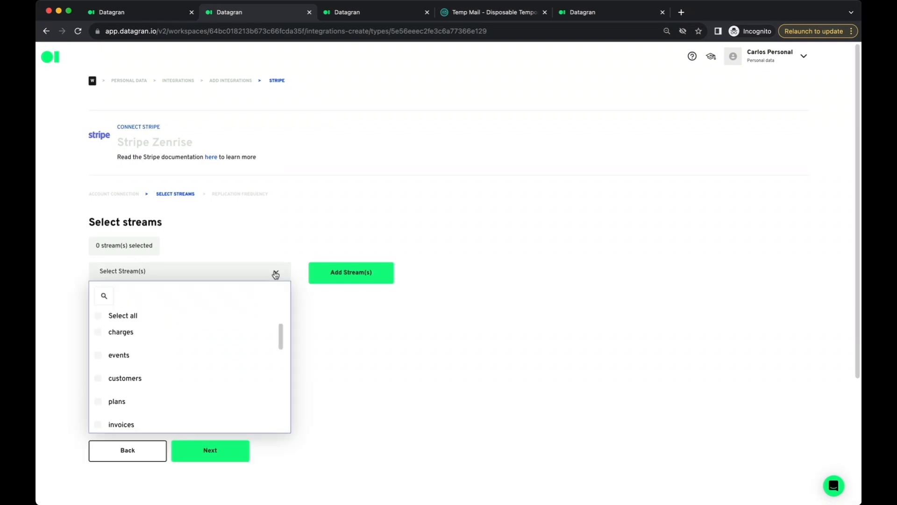
left_click(99, 317)
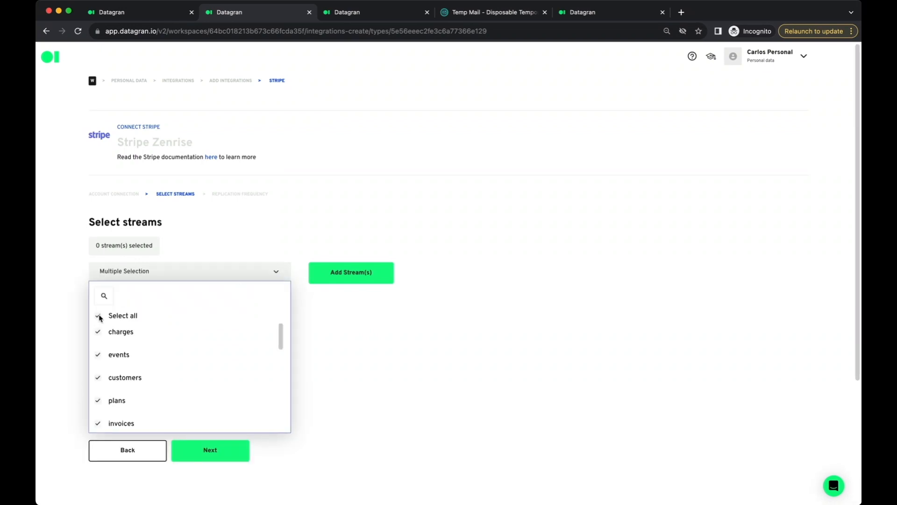
scroll(162, 397, "down", 10)
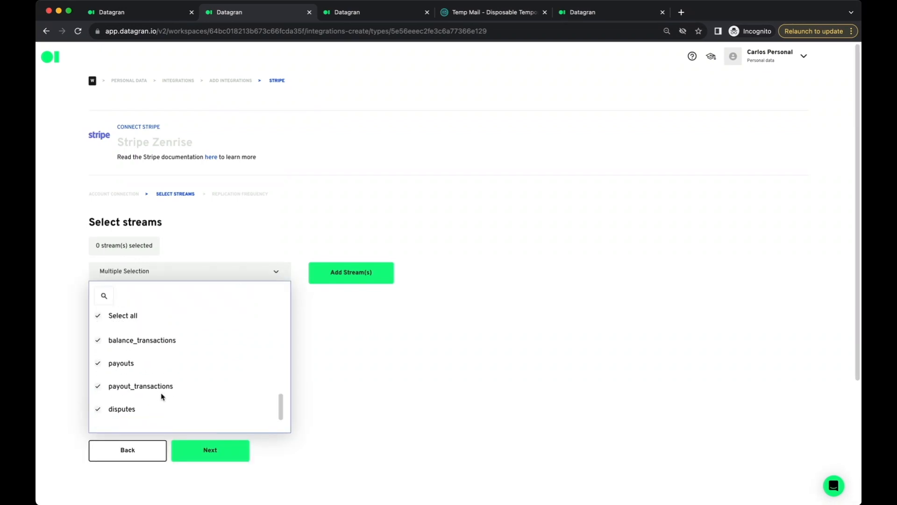
left_click(366, 281)
scroll(282, 369, "down", 7)
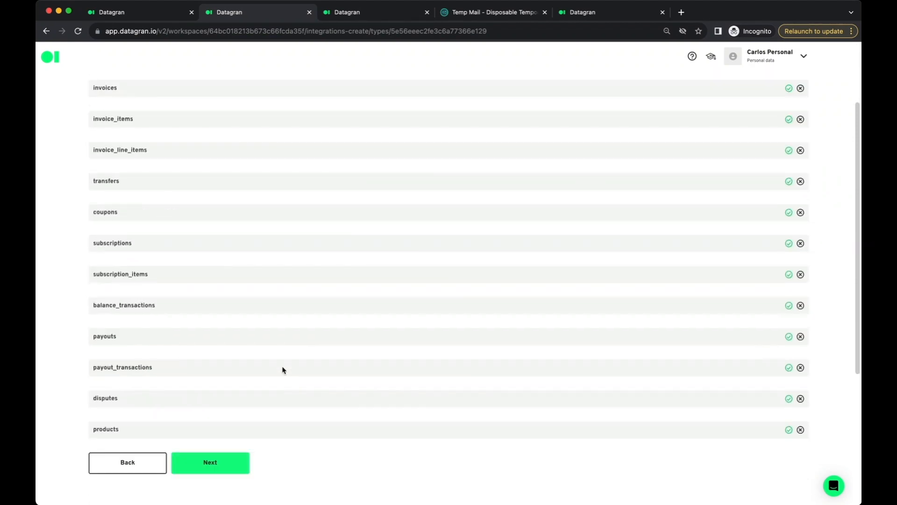
left_click(221, 492)
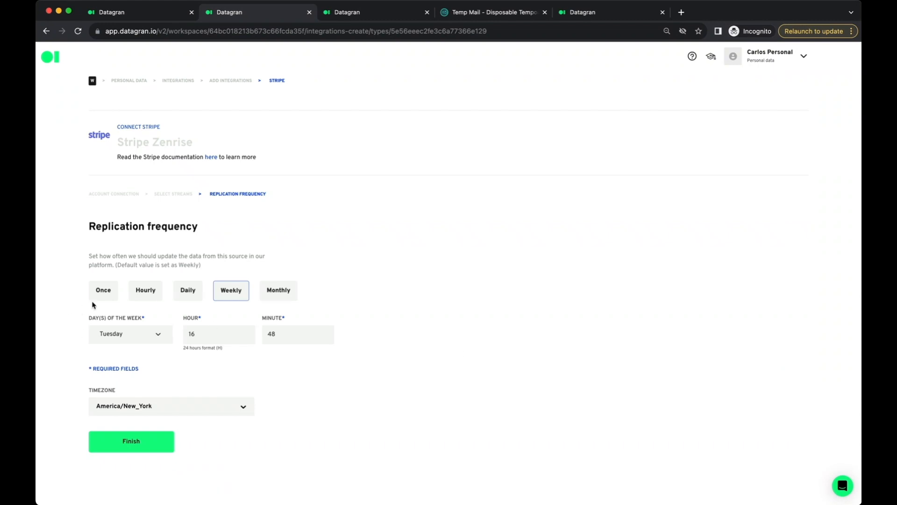
- Set the replication frequency to daily at hour 05, minute 00, and check the timezone setting
left_click(194, 295)
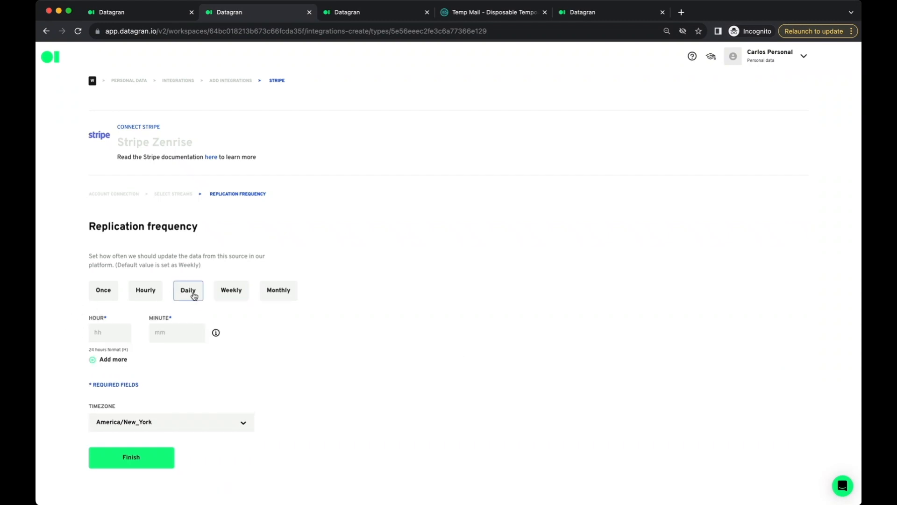
left_click(105, 338)
type("05")
left_click(160, 331)
type("00")
left_click(243, 414)
- Finish the integration setup and add the new Stripe source to the Rove project
left_click(156, 458)
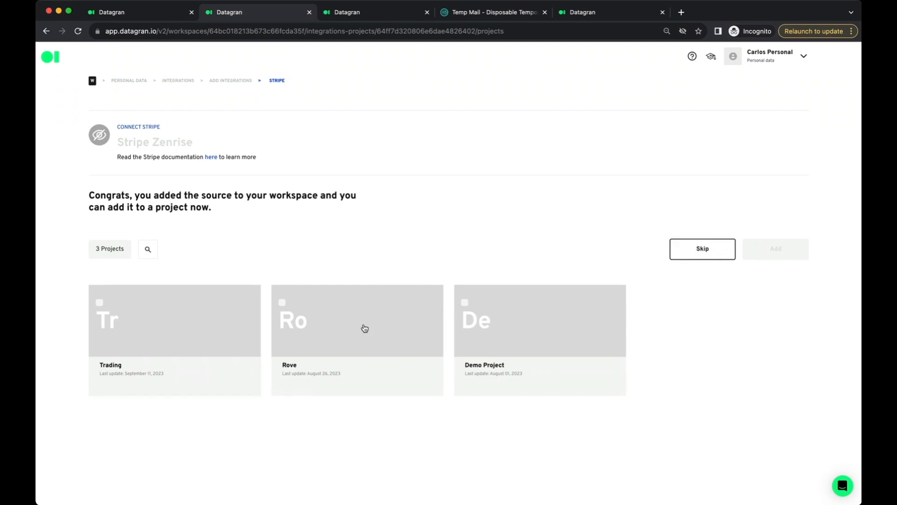
left_click(334, 320)
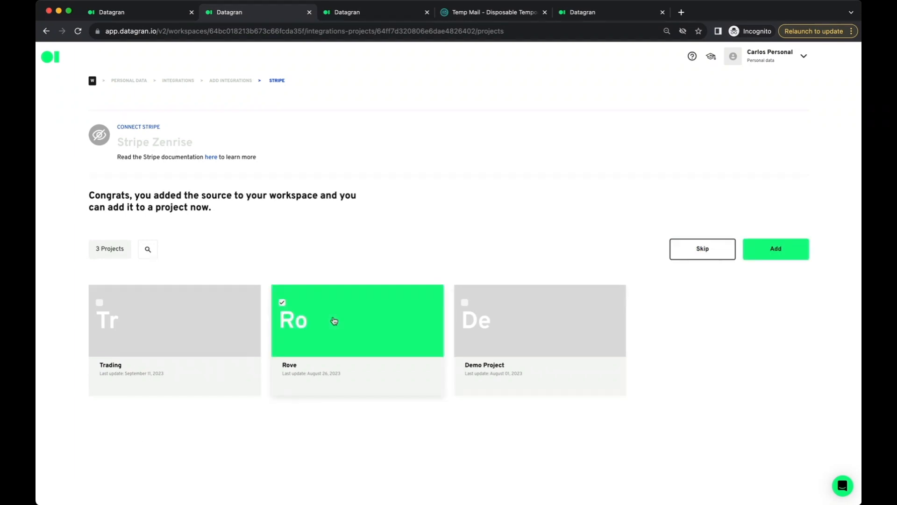
left_click(783, 248)
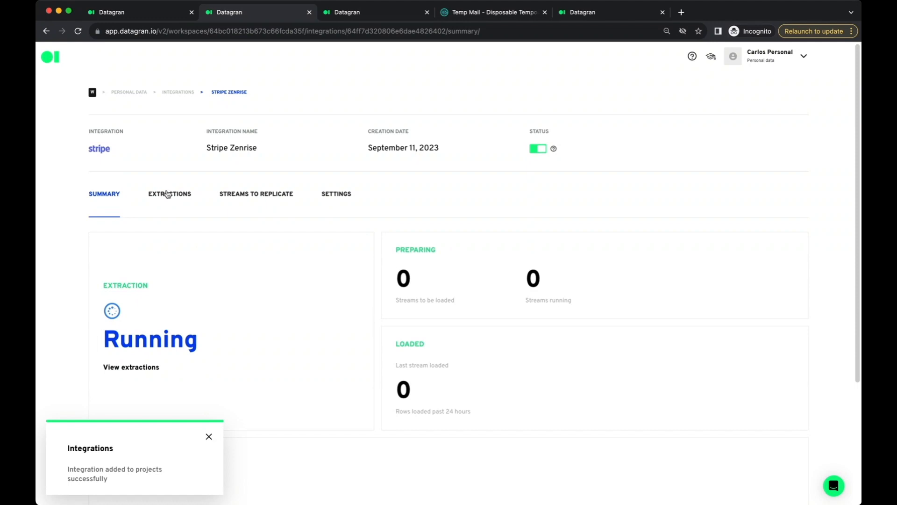
- Check the Stripe Zenrise integration's summary and extraction jobs, including rows and duration for each stream
left_click(167, 194)
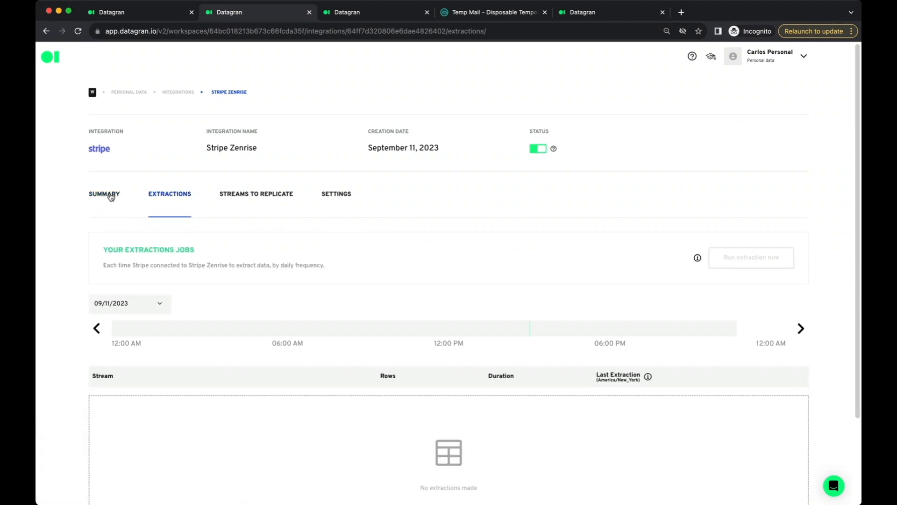
left_click(108, 196)
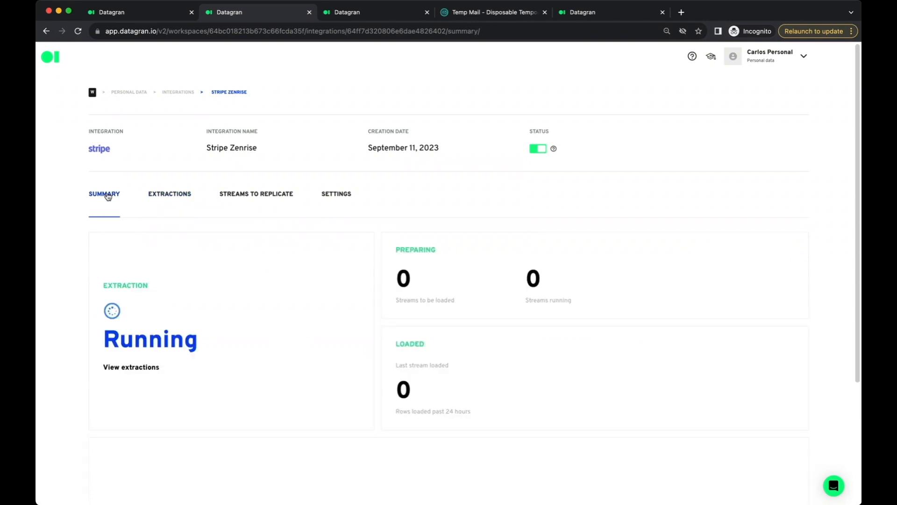
left_click(169, 196)
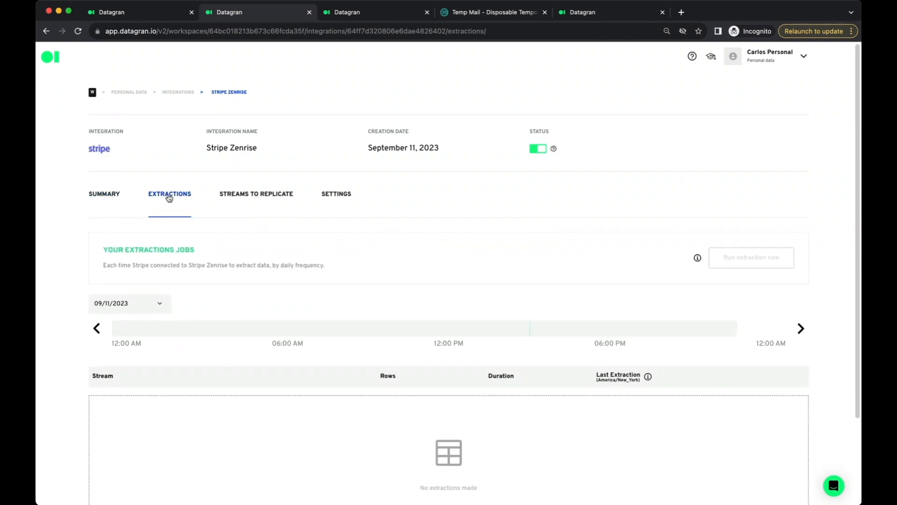
left_click(115, 194)
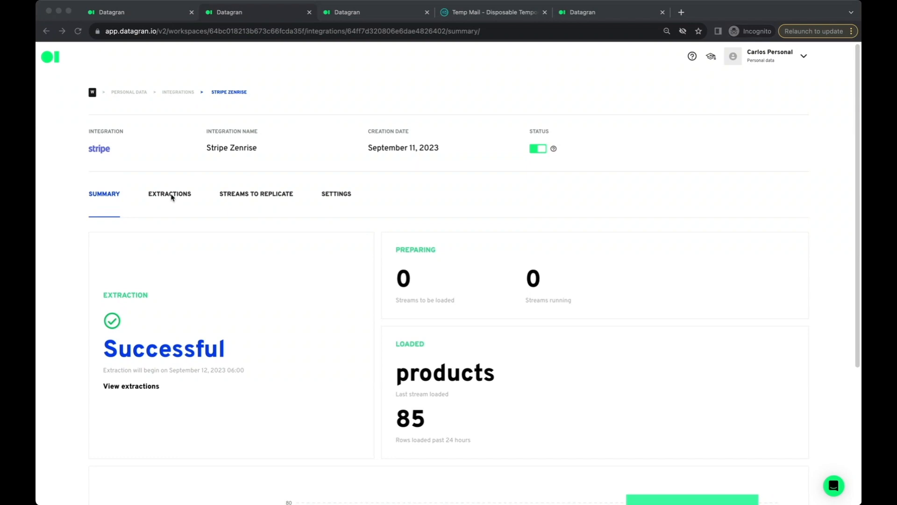
left_click(171, 197)
left_click(166, 195)
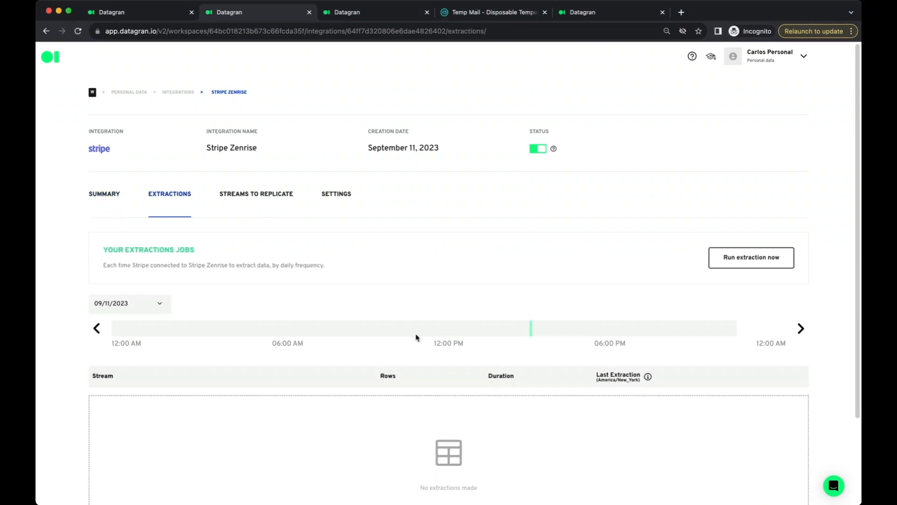
scroll(418, 337, "down", 2)
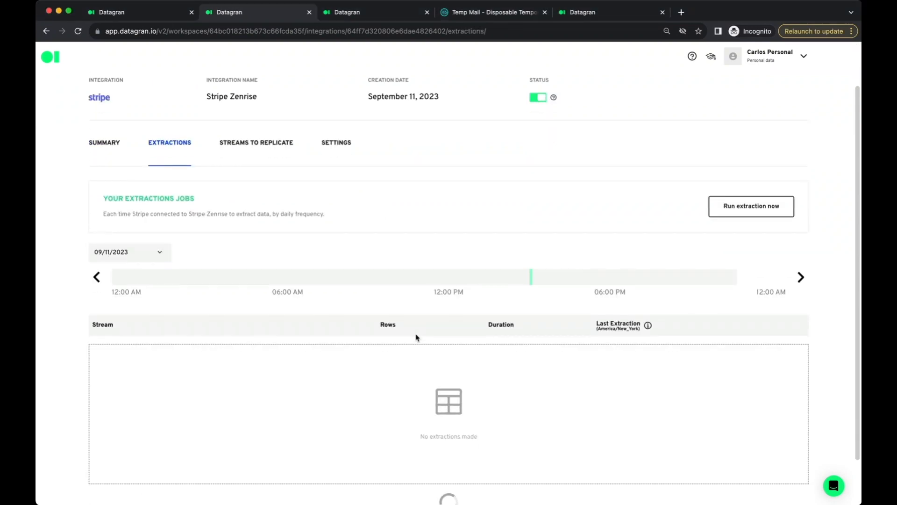
scroll(417, 337, "down", 3)
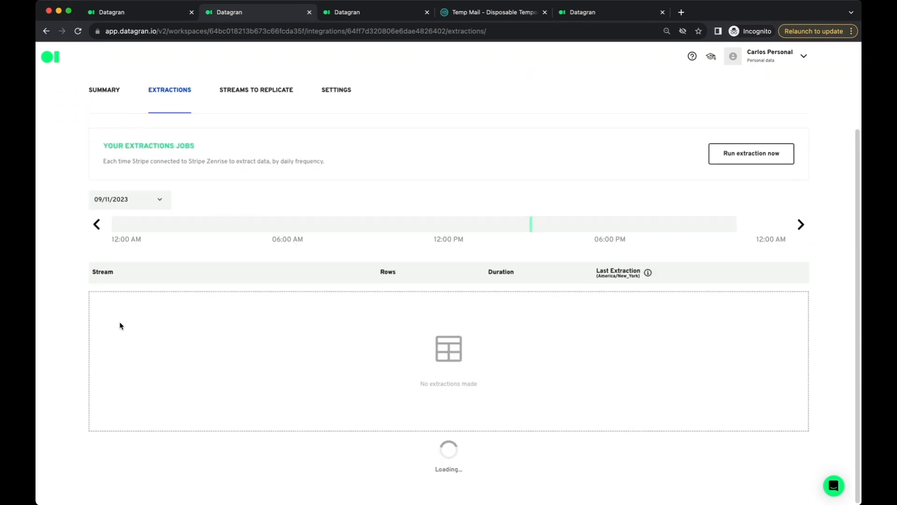
scroll(121, 326, "down", 4)
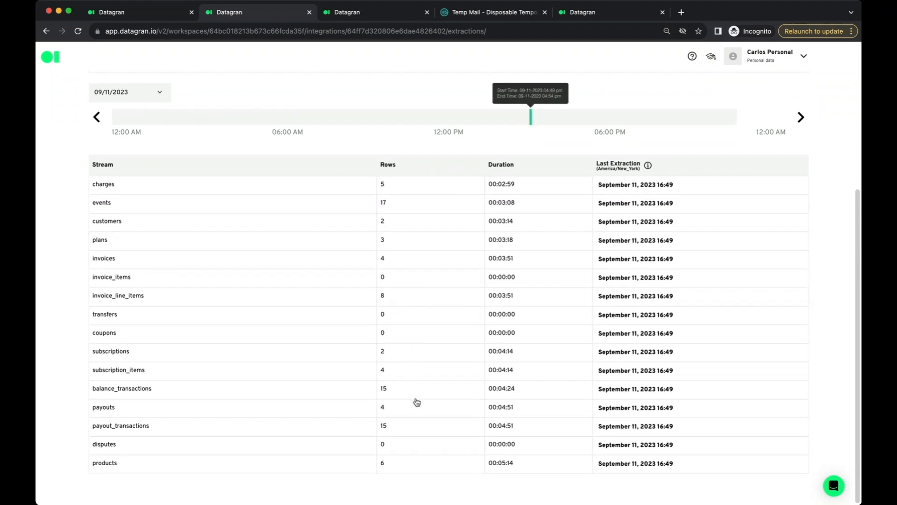
scroll(257, 196, "up", 5)
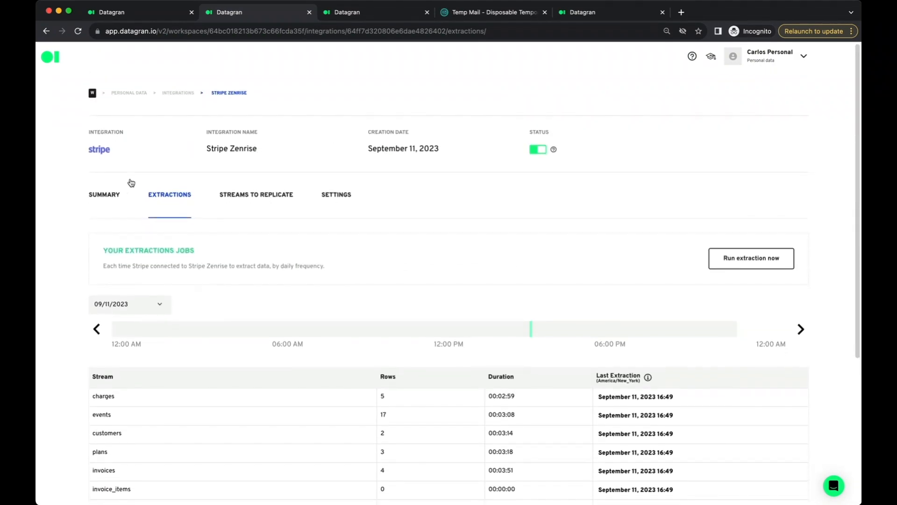
- Open the Rove project from the Personal data workspace and create a new pipeline in it
left_click(130, 94)
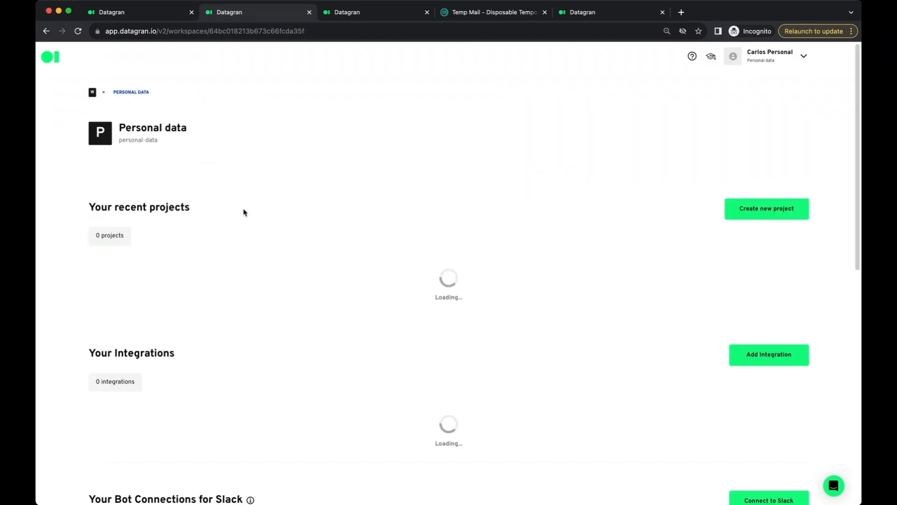
scroll(419, 295, "down", 2)
left_click(412, 265)
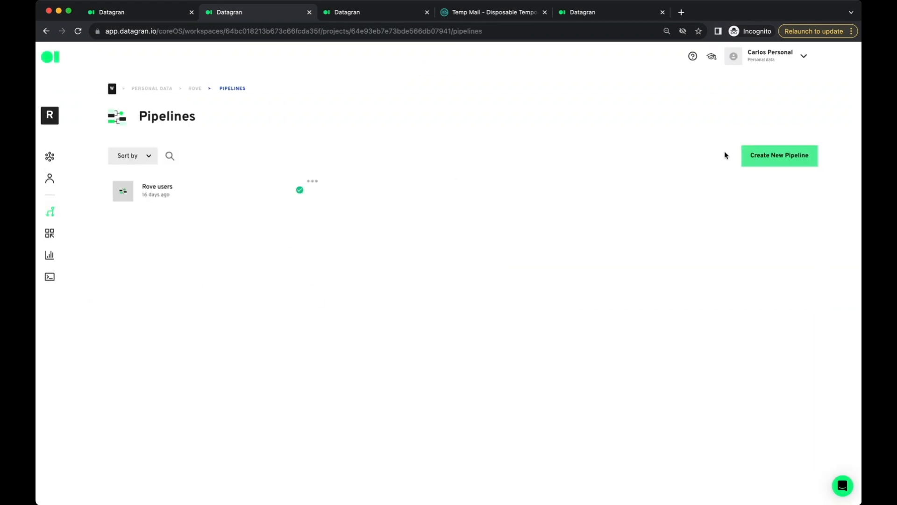
left_click(773, 156)
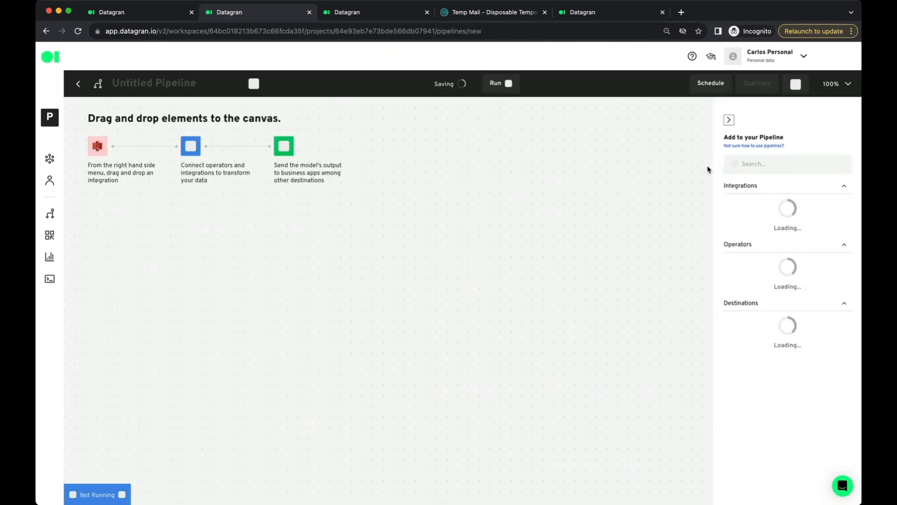
- Place the Stripe Zenrise integration on the pipeline canvas with a Jedi - NLP operator beside it
left_click_drag(740, 229, 202, 173)
left_click_drag(240, 199, 200, 194)
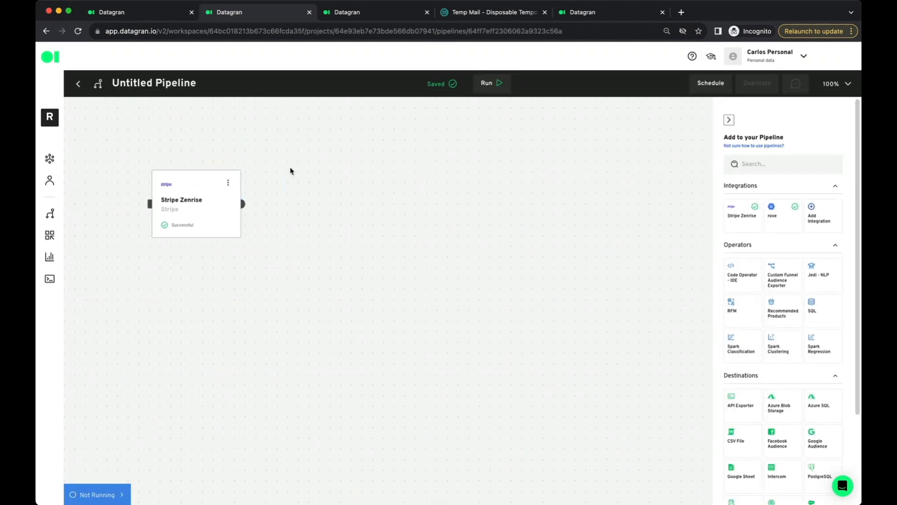
left_click_drag(819, 276, 377, 224)
left_click_drag(412, 254, 395, 230)
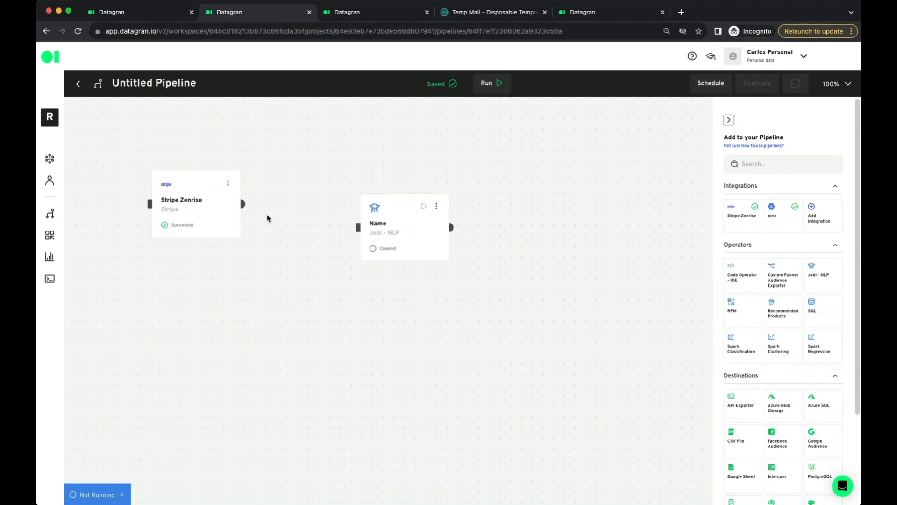
- Connect the Stripe Zenrise output to the Jedi - NLP operator's input and open the operator's chat
left_click_drag(242, 204, 358, 228)
left_click(389, 228)
left_click(389, 227)
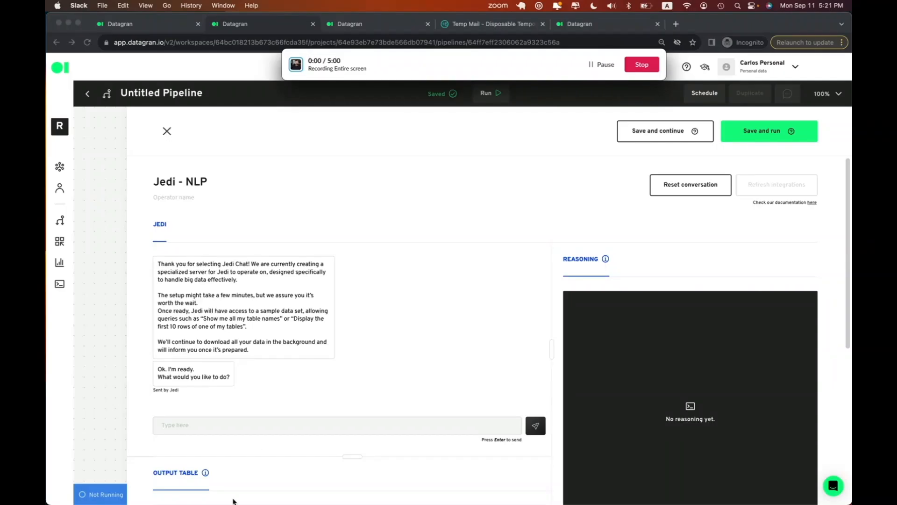
left_click(226, 427)
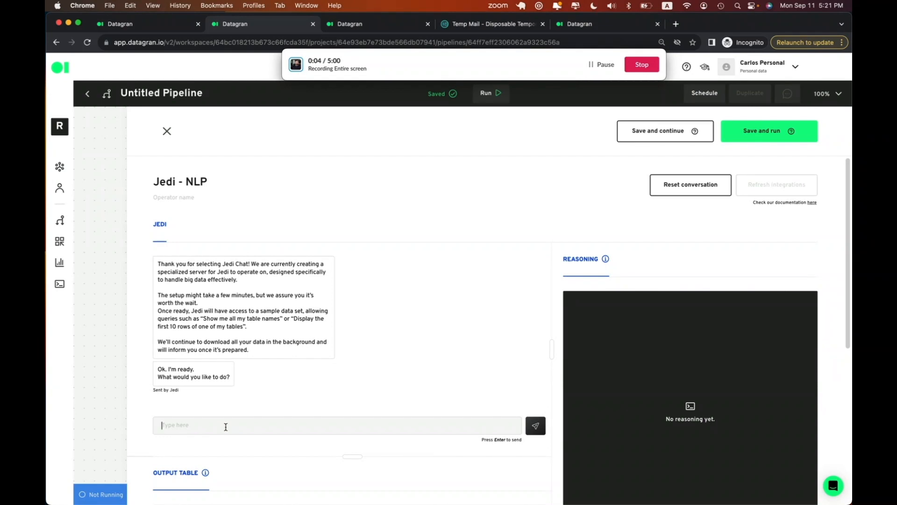
type("Show me the first 5 roes")
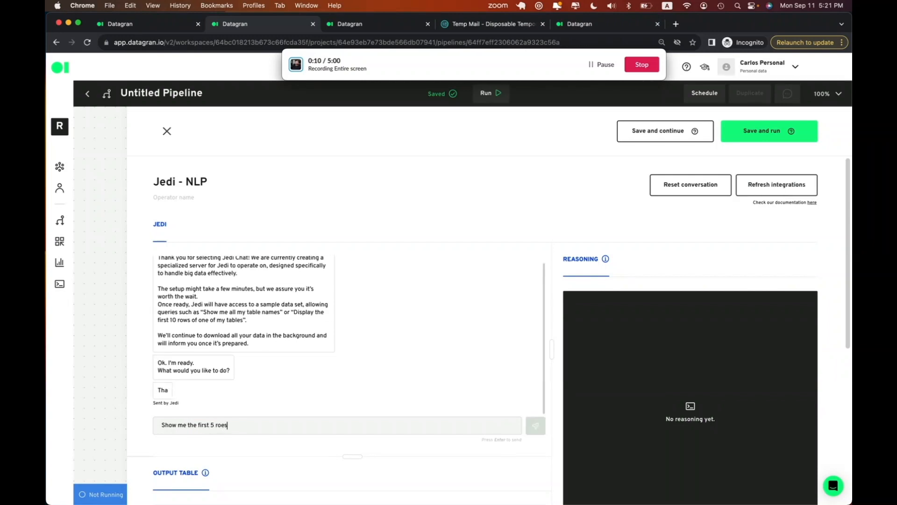
key("BackSpace")
key("BackSpace")
key("BackSpace")
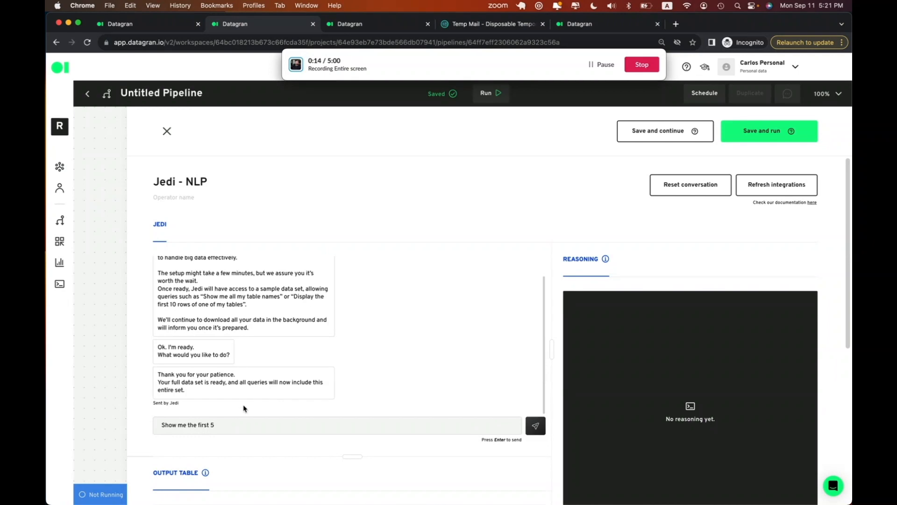
- Ask Jedi for a table with monthly revenue starting January 2023, one figure for each month, giving "January: $100" as the example
left_click_drag(221, 425, 154, 423)
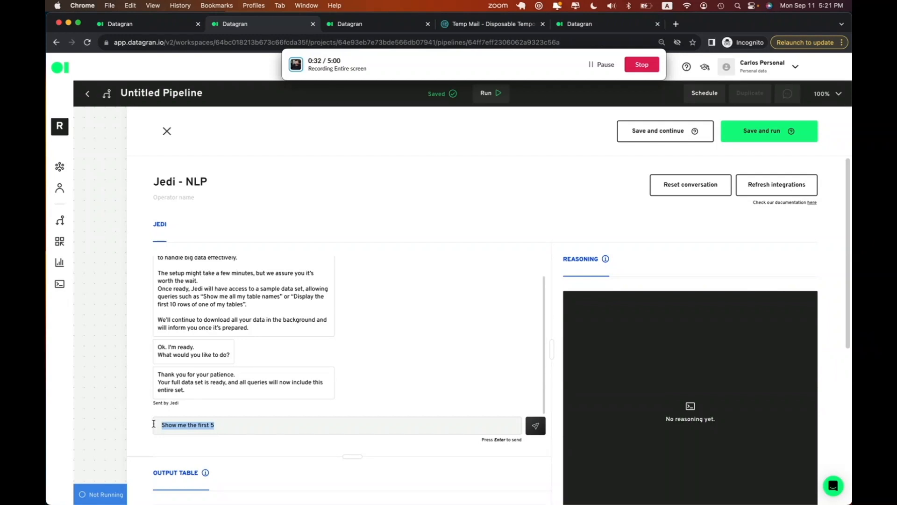
type("Give me a t")
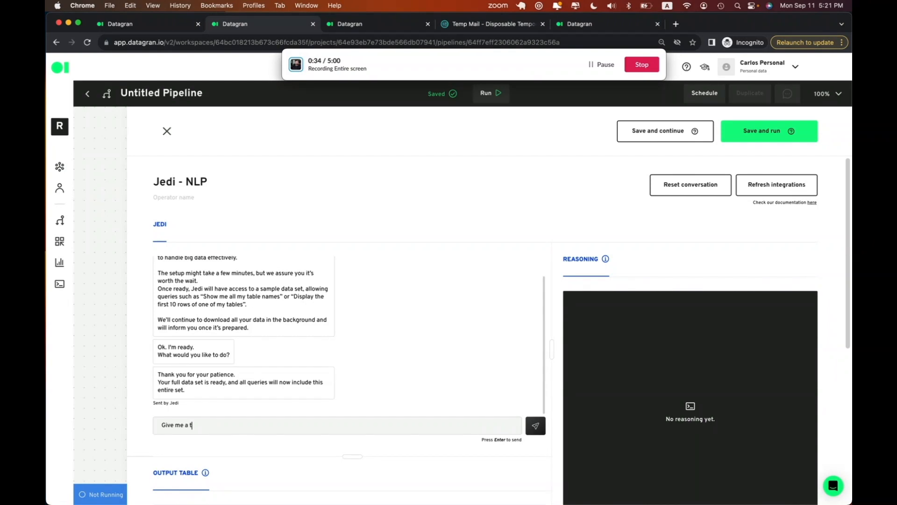
type("able with my monthly revenue starting J")
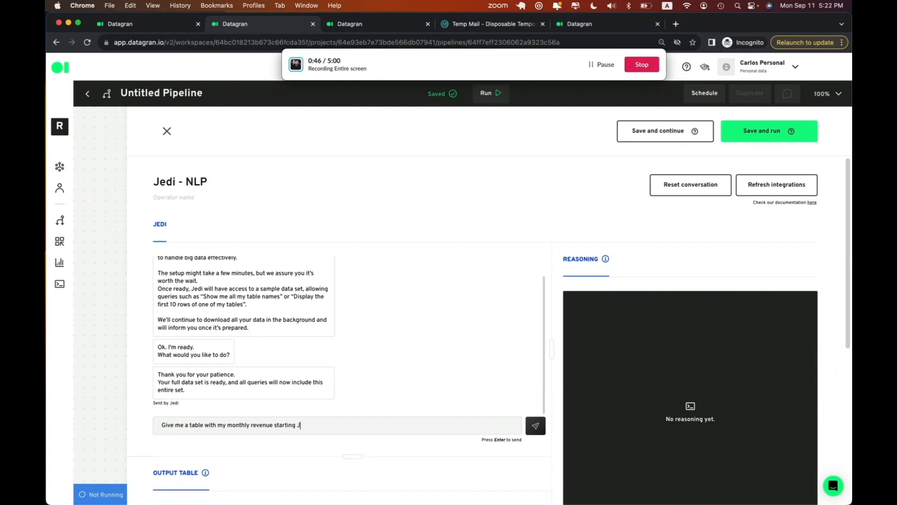
type("anuary 2023.")
type("I want the revenue for each month. So for E")
type("ample")
key("BackSpace")
key("BackSpace")
key("BackSpace")
key("BackSpace")
key("BackSpace")
type("xample")
type(": Jan")
type("uary")
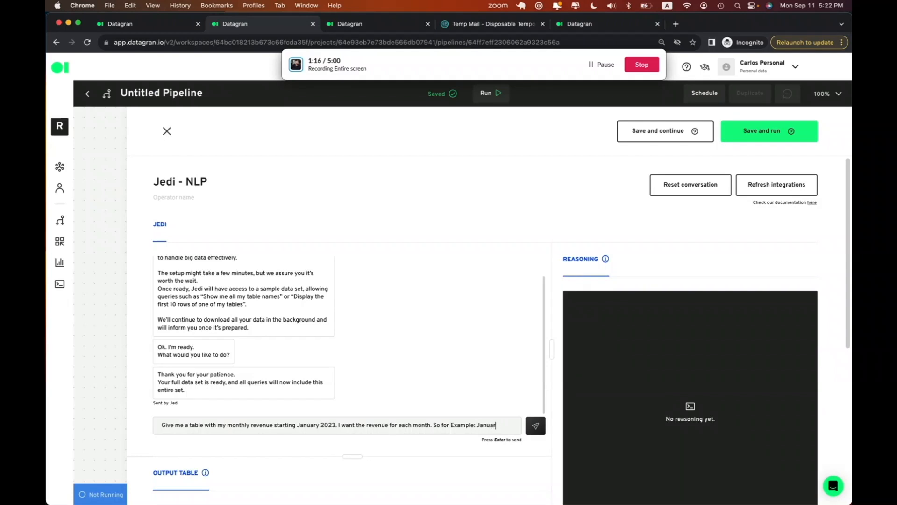
type(": $100")
left_click(536, 419)
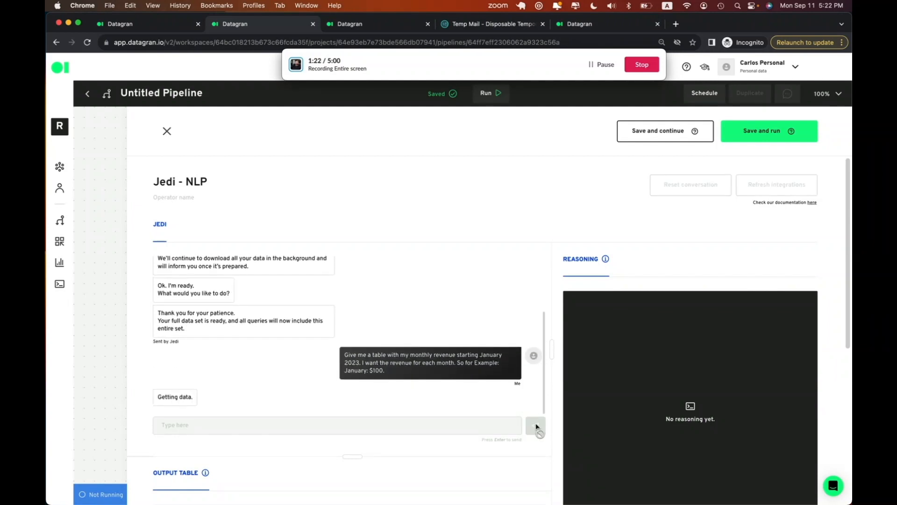
- Ask Jedi to change the output table's month column to date time instead of just a number
scroll(330, 350, "down", 3)
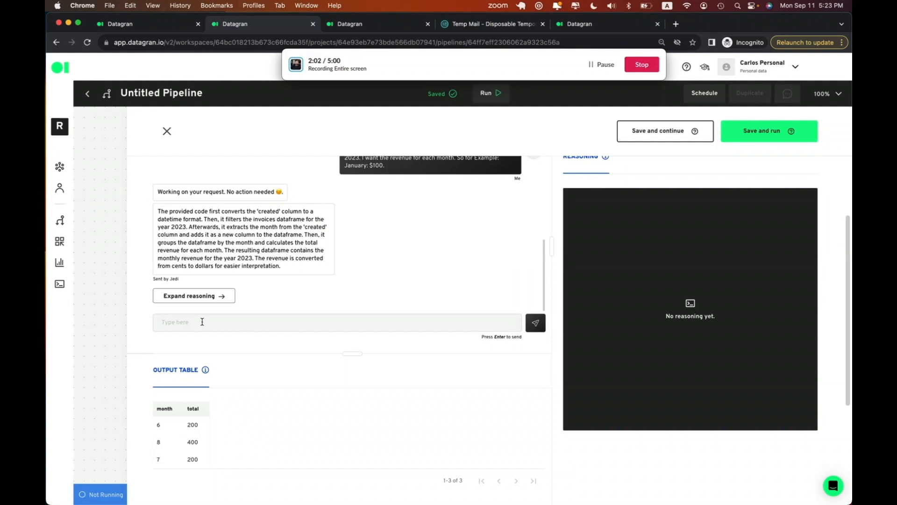
type("Change the month to date time. I don't want just a ")
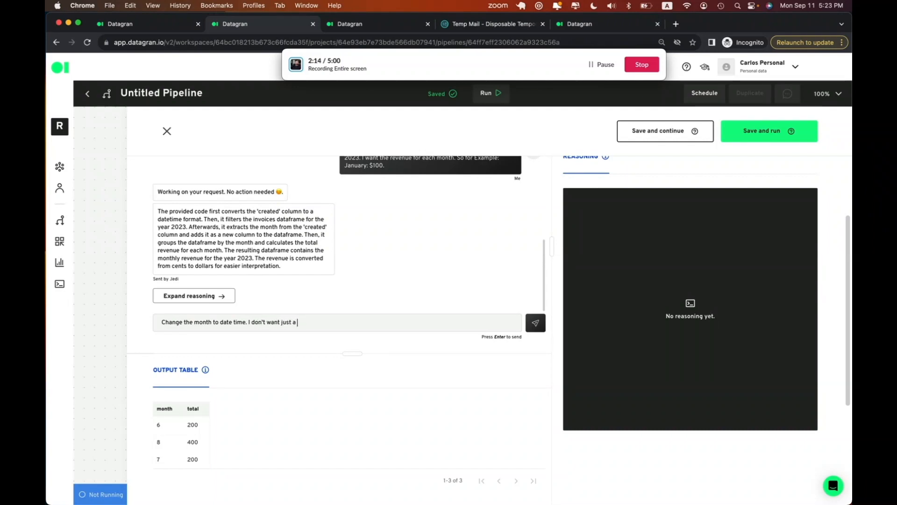
type("jumber there.")
left_click(211, 323)
type("column")
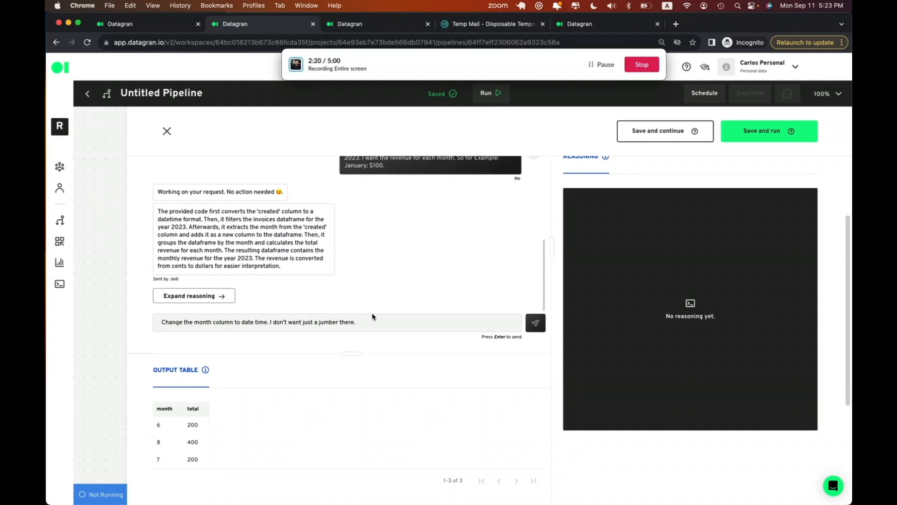
key("Return")
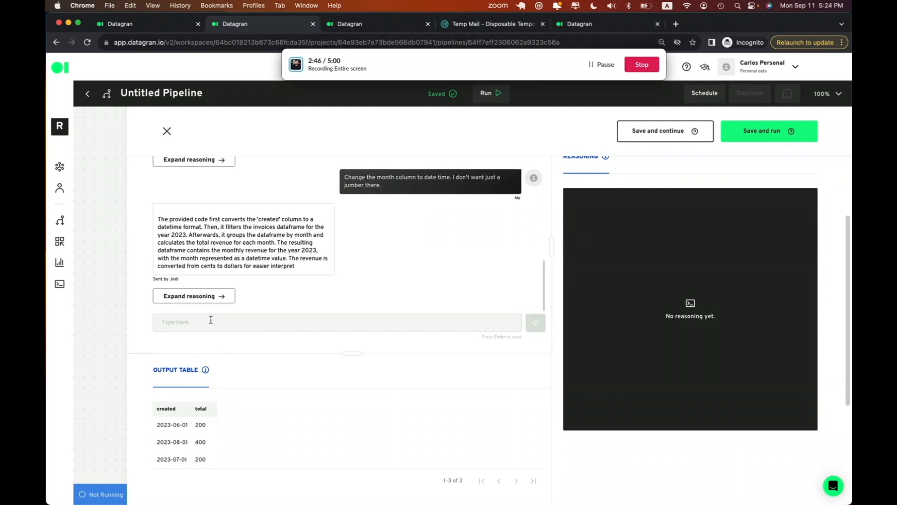
- Ask Jedi to order the monthly revenue table from oldest to most recent
type("Can you")
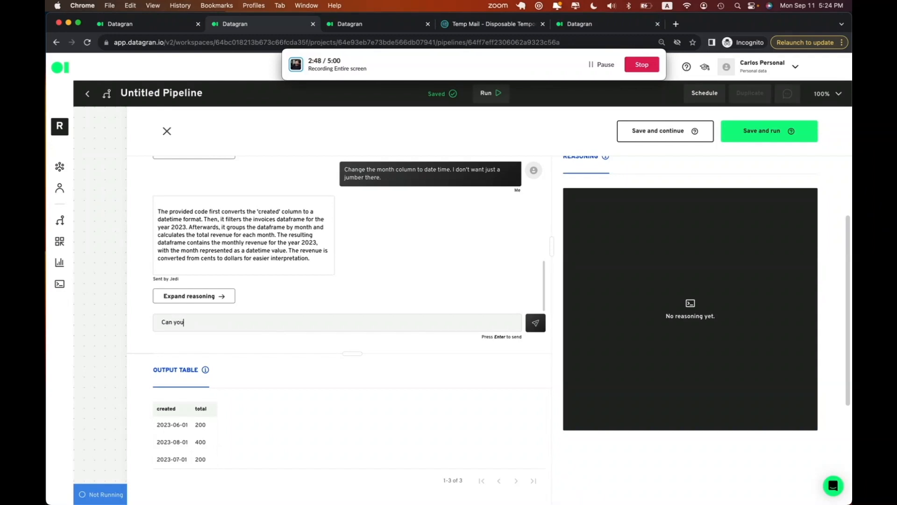
type(" order this from most recent to")
key("BackSpace")
key("BackSpace")
key("BackSpace")
key("BackSpace")
key("BackSpace")
key("BackSpace")
key("BackSpace")
type("oldest to most rec")
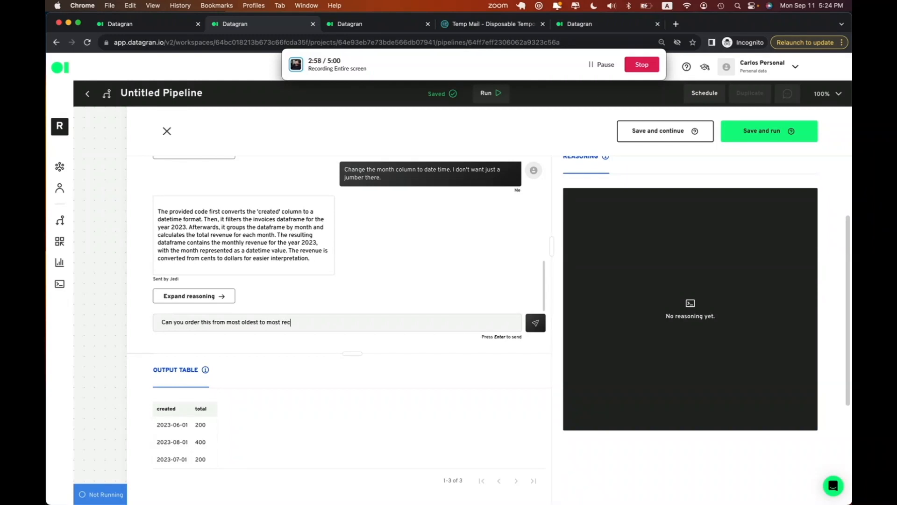
type("ent?")
key("Return")
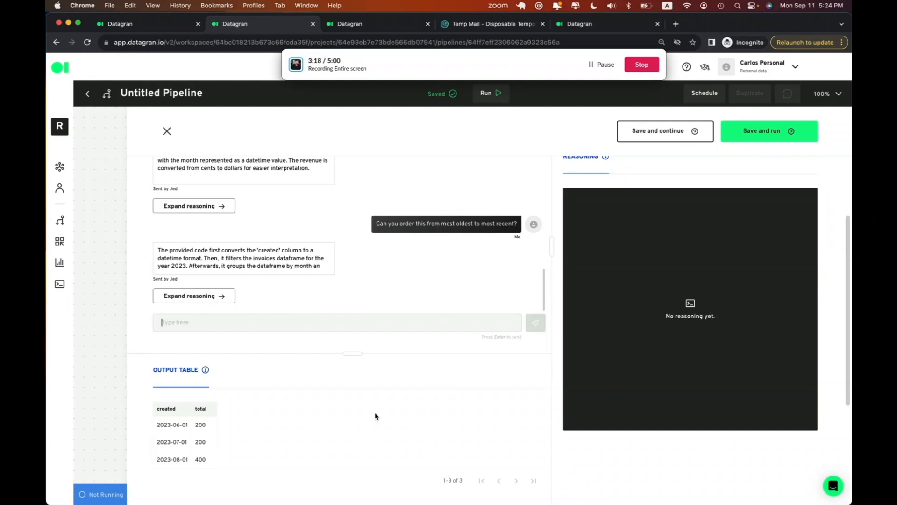
- Show the generated code in the reasoning for the latest answer, and save and run the Jedi - NLP operator
left_click(195, 298)
left_click(672, 198)
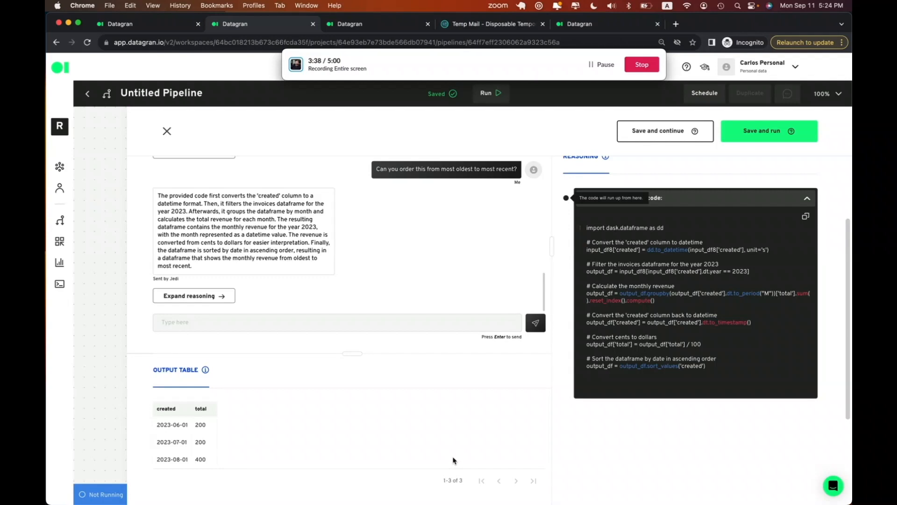
left_click(766, 137)
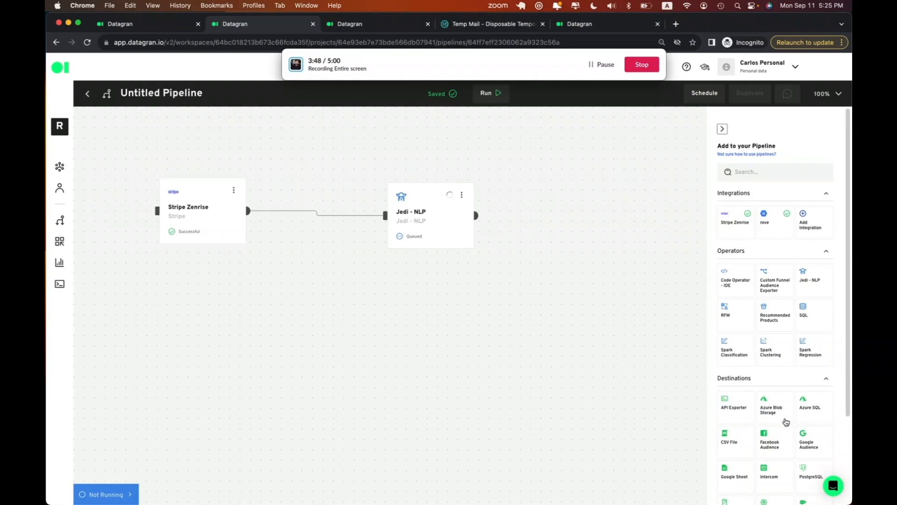
- Add a PostgreSQL destination fed by the Jedi - NLP output and an SQL operator fed by the Stripe Zenrise output
scroll(787, 423, "down", 5)
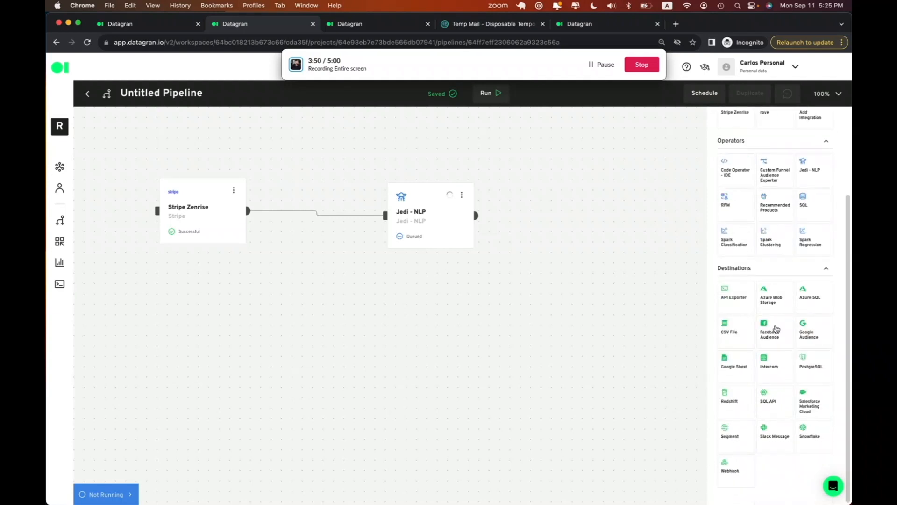
left_click_drag(804, 361, 577, 262)
left_click_drag(477, 218, 576, 294)
left_click_drag(803, 198, 356, 389)
left_click_drag(249, 215, 341, 409)
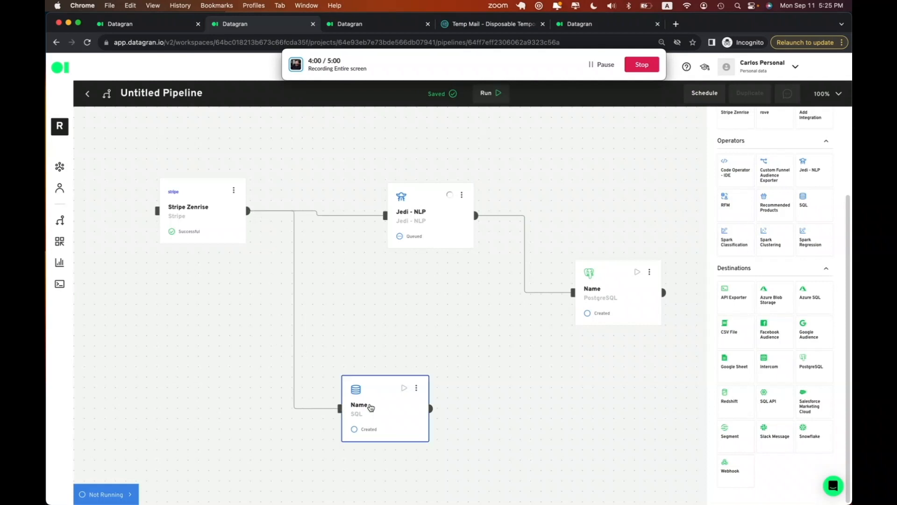
- Open the SQL operator in its visual editor and pick the Stripe Zenrise charges table as the starting data
left_click(370, 407)
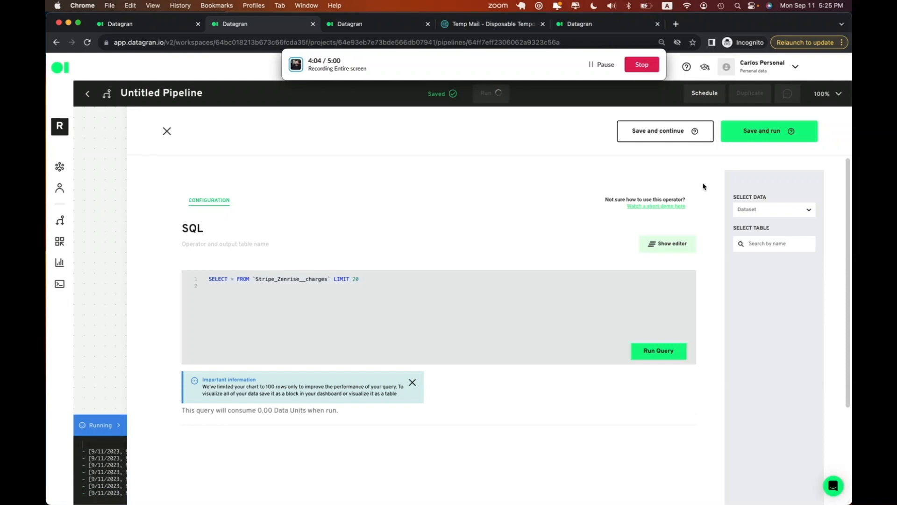
left_click(677, 245)
left_click(226, 306)
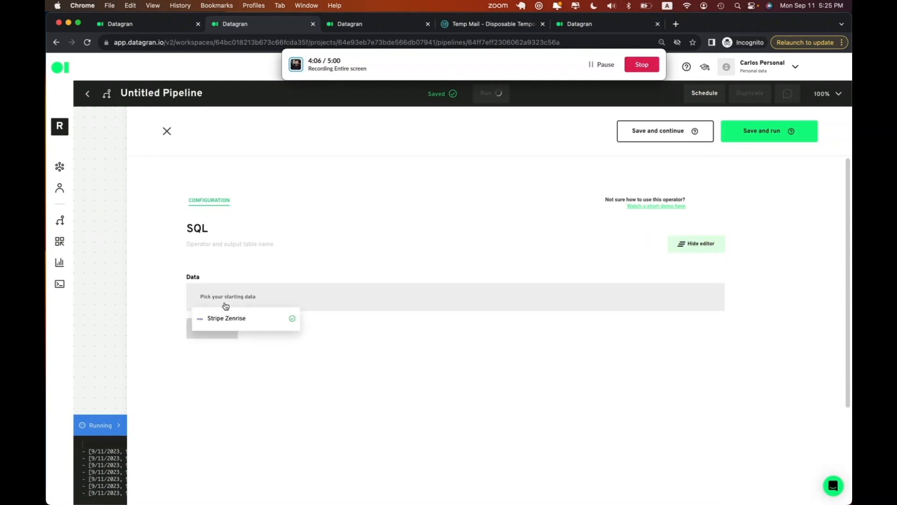
left_click(226, 317)
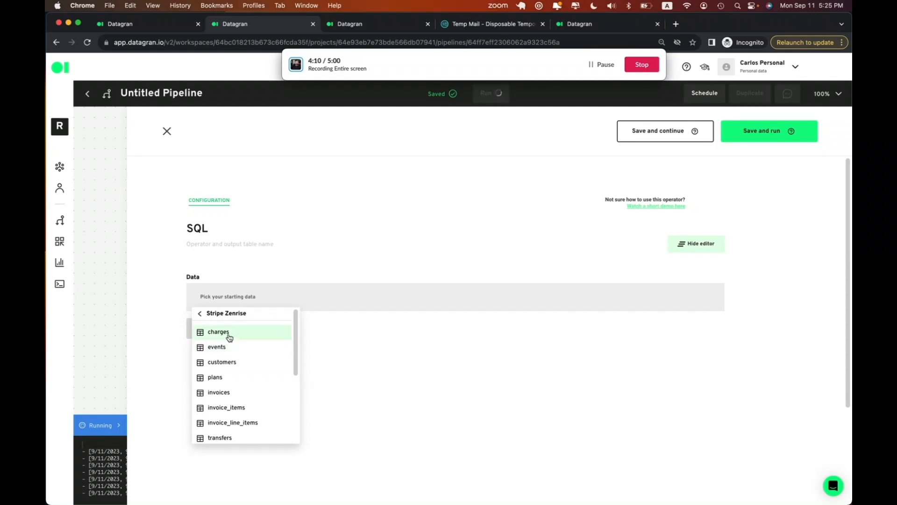
left_click(229, 332)
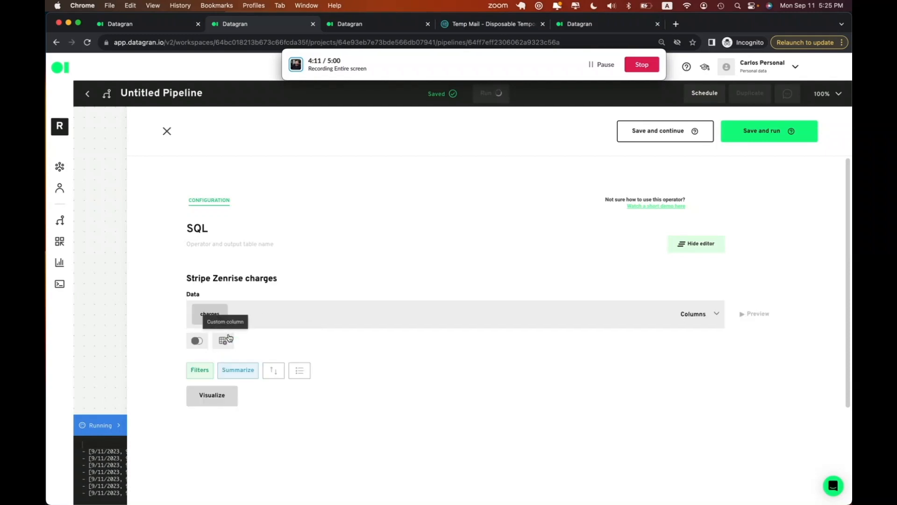
- Preview the charges table, look through its columns such as payment method, billing details and receipt URL, and close the SQL operator
left_click(751, 316)
scroll(525, 265, "down", 2)
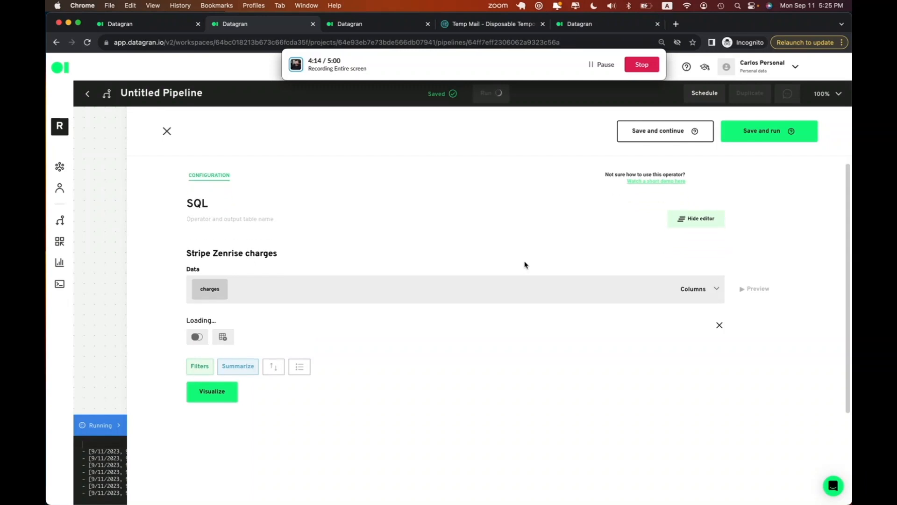
scroll(443, 335, "right", 10)
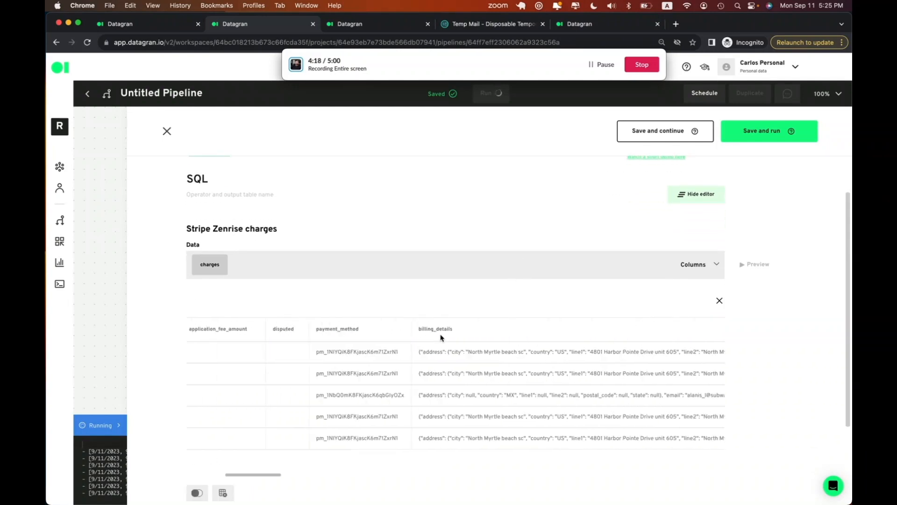
scroll(610, 360, "right", 5)
scroll(584, 359, "left", 8)
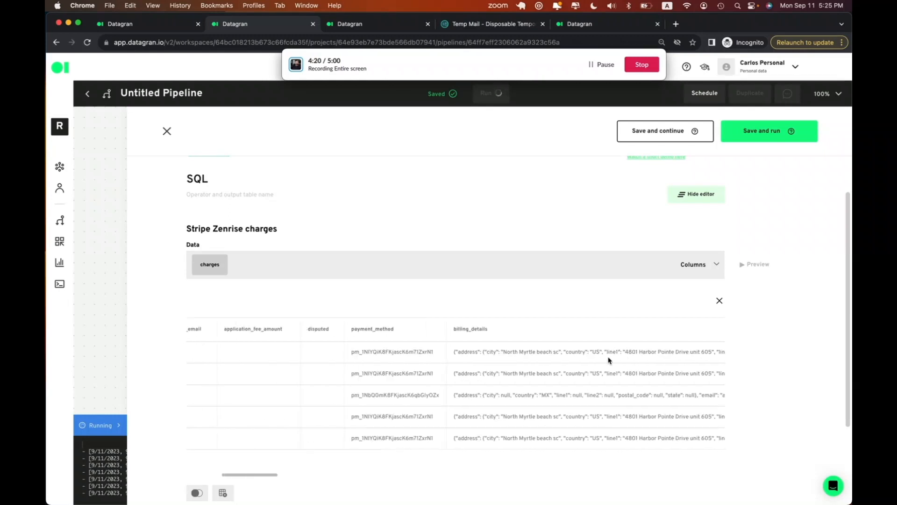
scroll(586, 401, "right", 10)
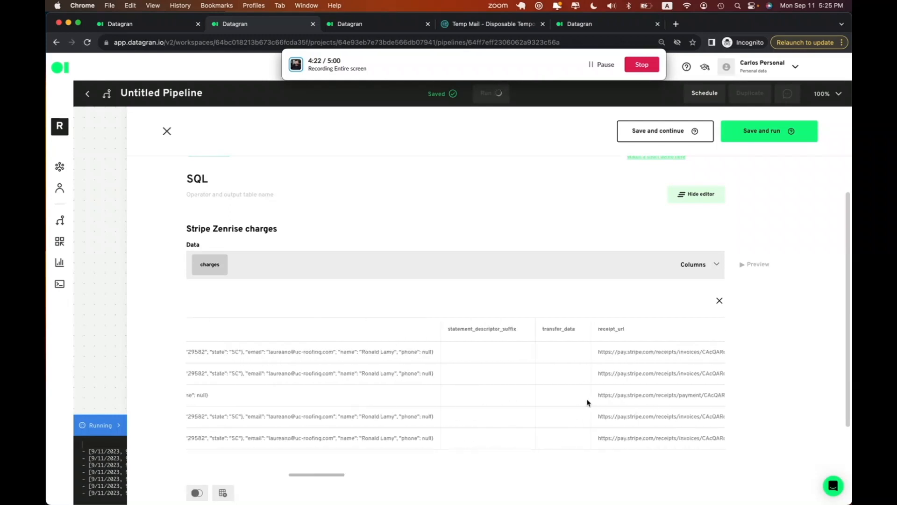
scroll(587, 403, "right", 8)
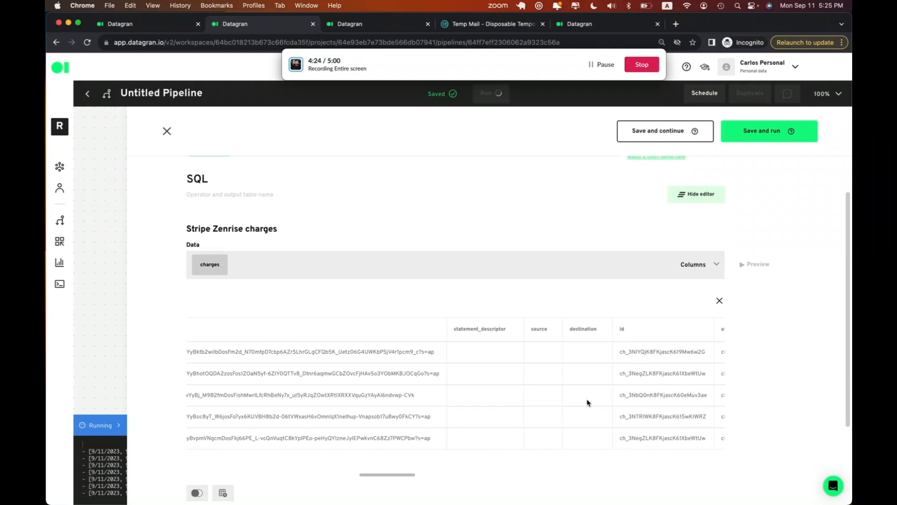
left_click(167, 132)
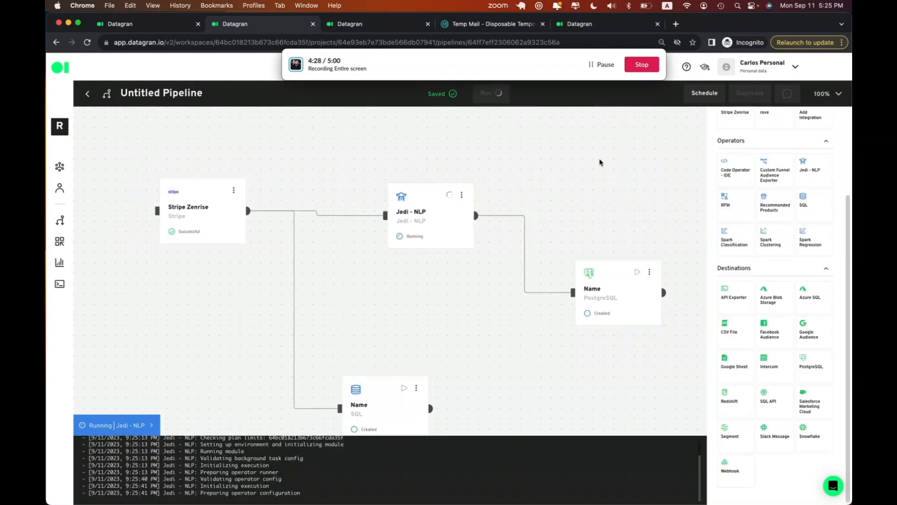